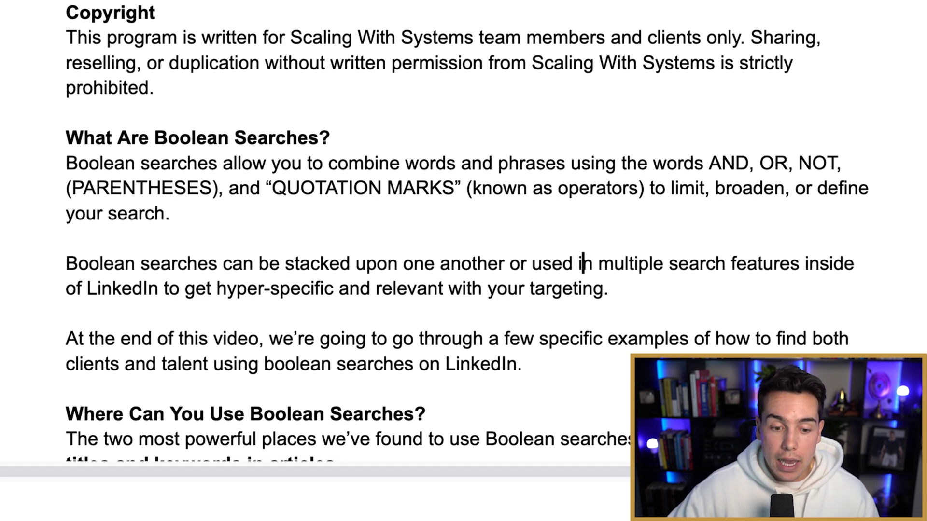
- Scroll down and highlight the 'Where Can You Use Boolean Searches?' heading
scroll(583, 263, "down", 1)
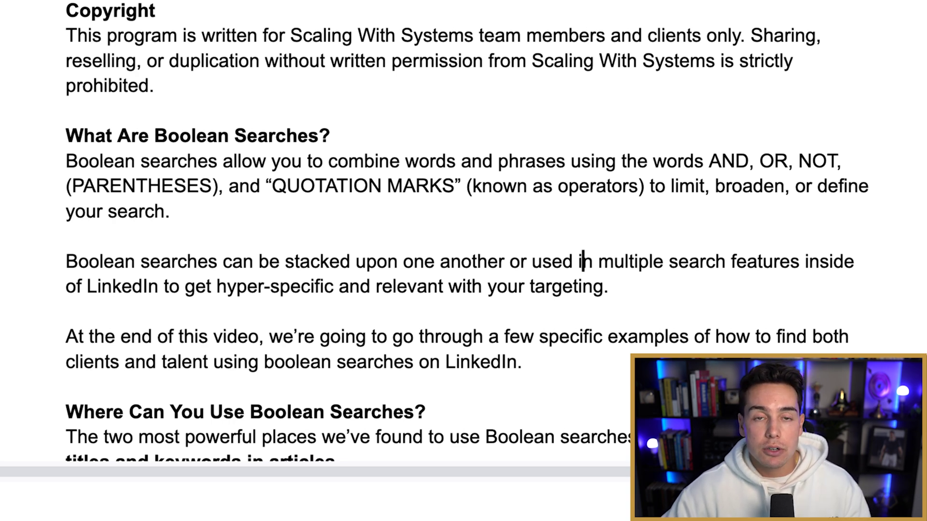
scroll(583, 261, "down", 6)
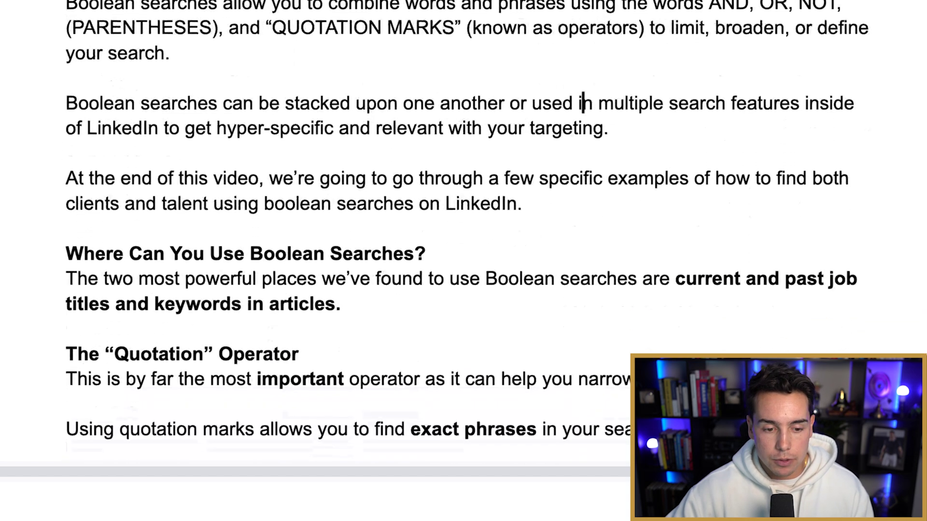
left_click_drag(66, 138, 439, 137)
left_click(439, 138)
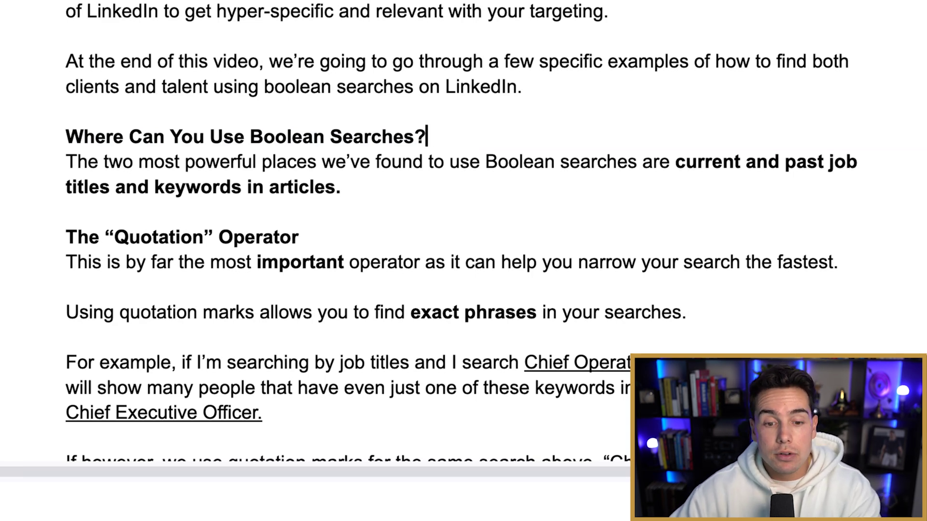
- Highlight the sentence on where to use searches, then The “Quotation” Operator heading
left_click_drag(346, 161, 755, 162)
left_click(342, 187)
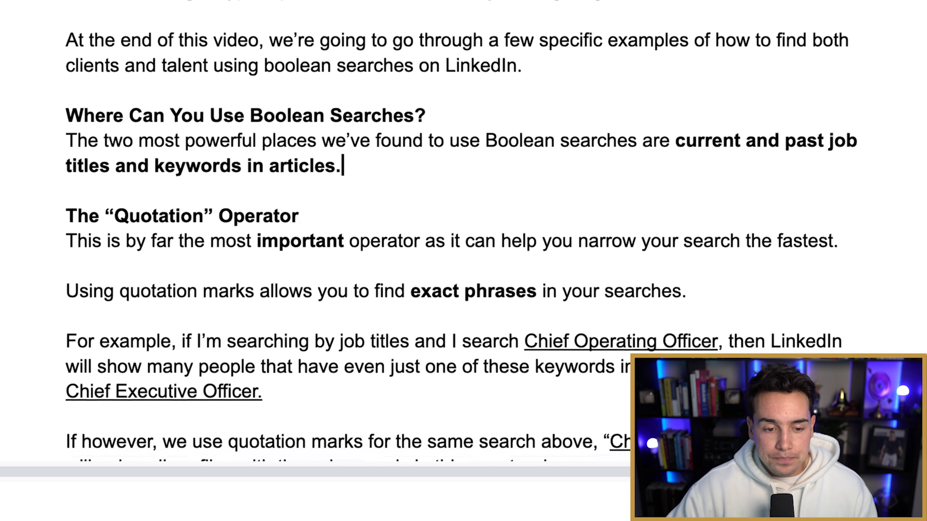
left_click_drag(67, 167, 308, 168)
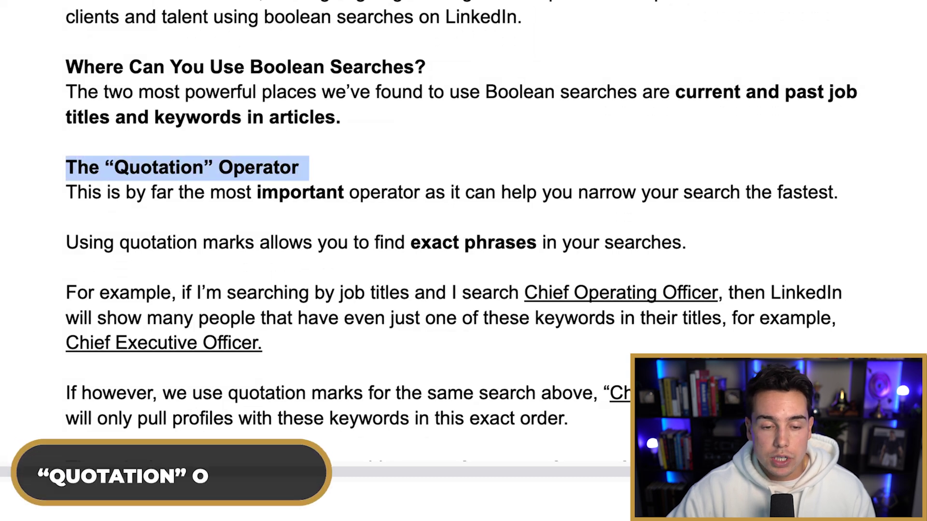
- Highlight the clause about narrowing your search fastest and the sentence on finding exact phrases
left_click(309, 168)
scroll(309, 168, "down", 1)
scroll(461, 231, "down", 1)
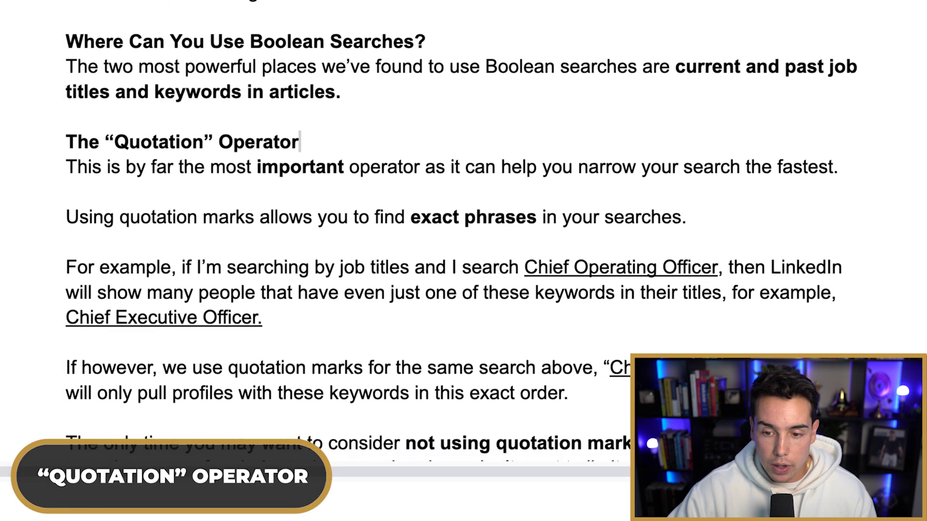
left_click_drag(413, 163, 847, 164)
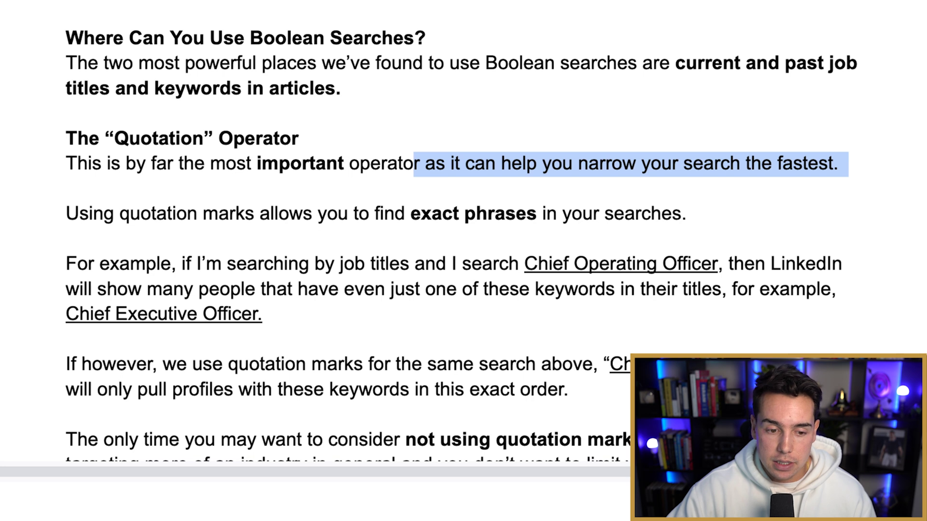
scroll(461, 231, "down", 1)
left_click_drag(151, 211, 696, 212)
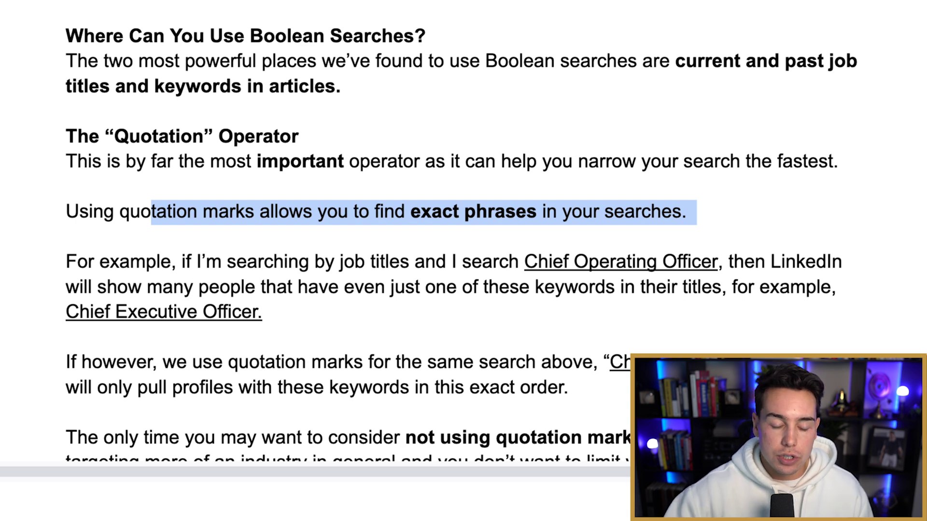
- Highlight the job titles passage, then the job title search example
scroll(461, 231, "down", 3)
left_click_drag(309, 227, 538, 227)
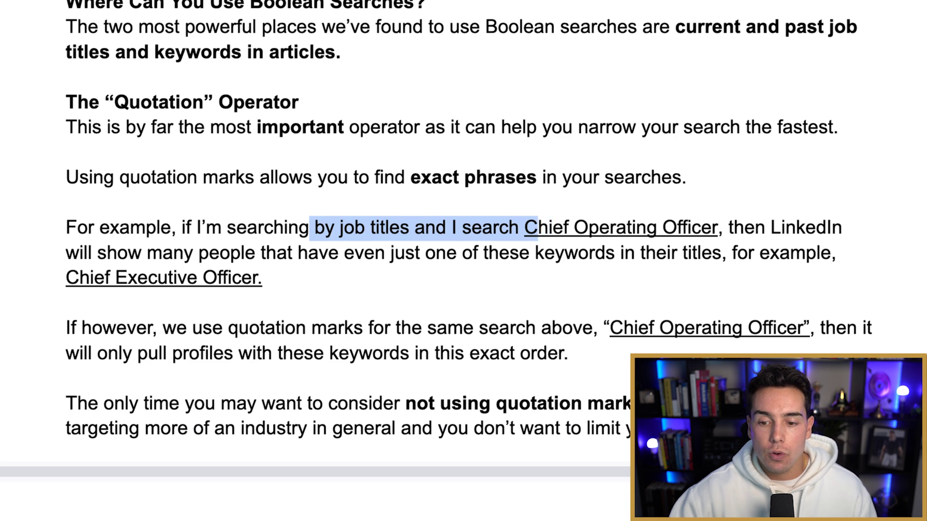
left_click(537, 227)
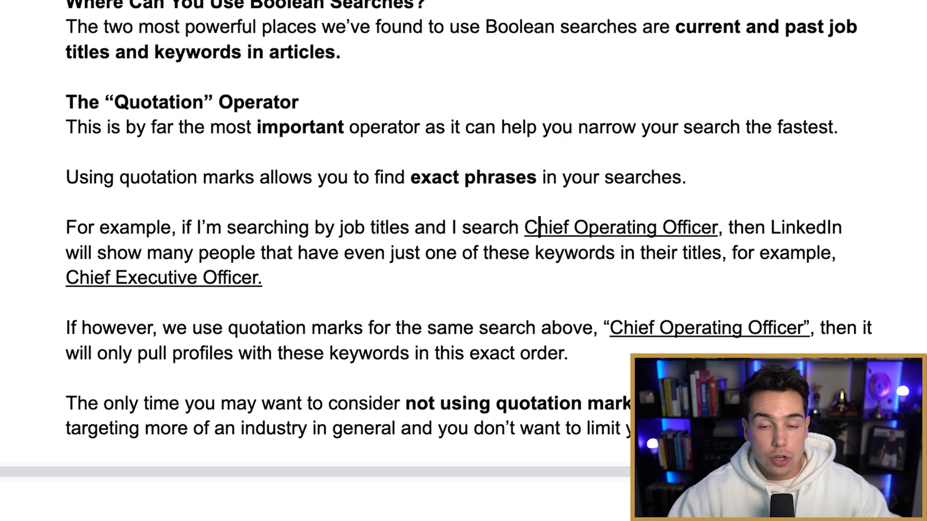
scroll(537, 227, "down", 1)
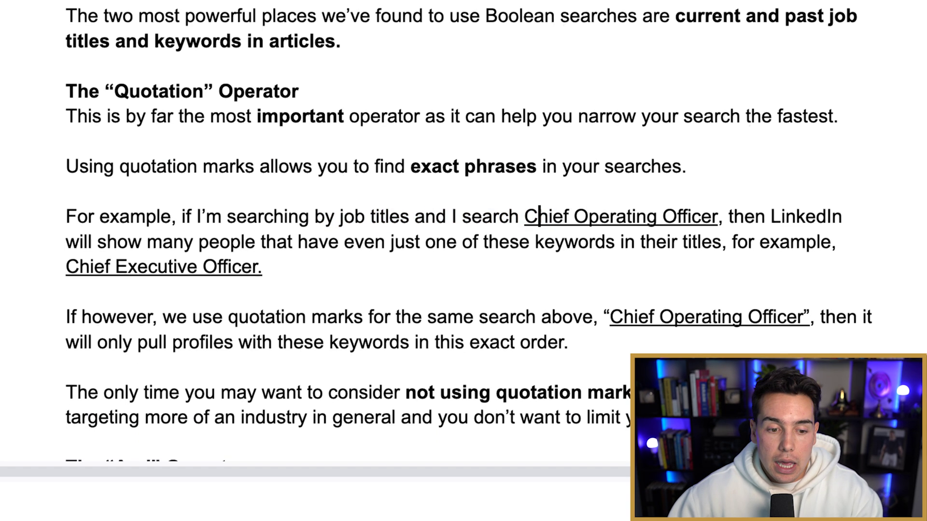
left_click_drag(83, 242, 446, 241)
left_click(447, 241)
- Highlight the Chief Executive Officer example of unquoted results
scroll(447, 242, "down", 1)
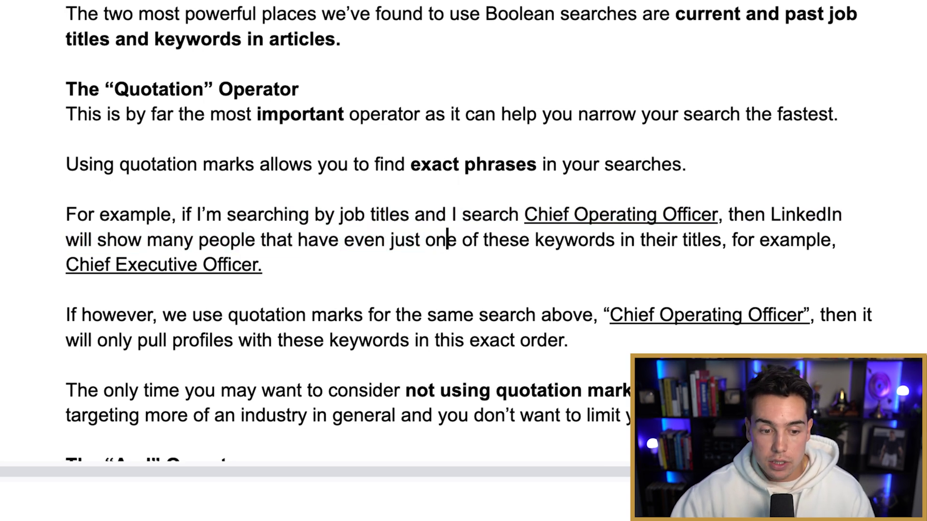
left_click_drag(263, 265, 178, 266)
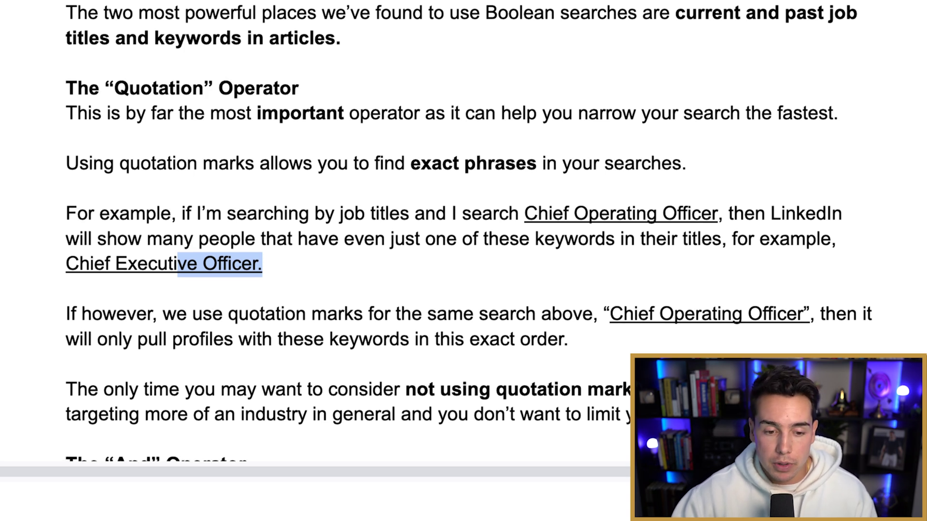
scroll(463, 232, "down", 1)
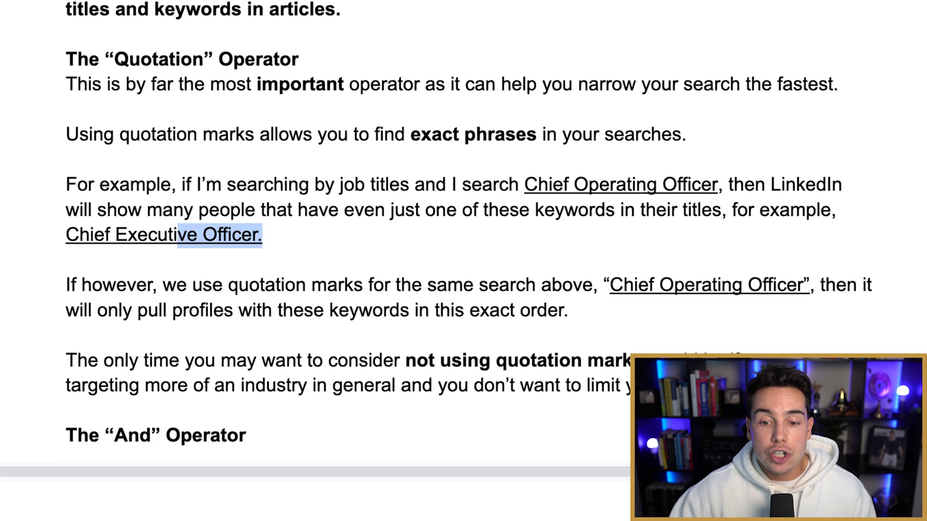
- Highlight the quoted “Chief Operating Officer” search example, then clear the selection
left_click(264, 236)
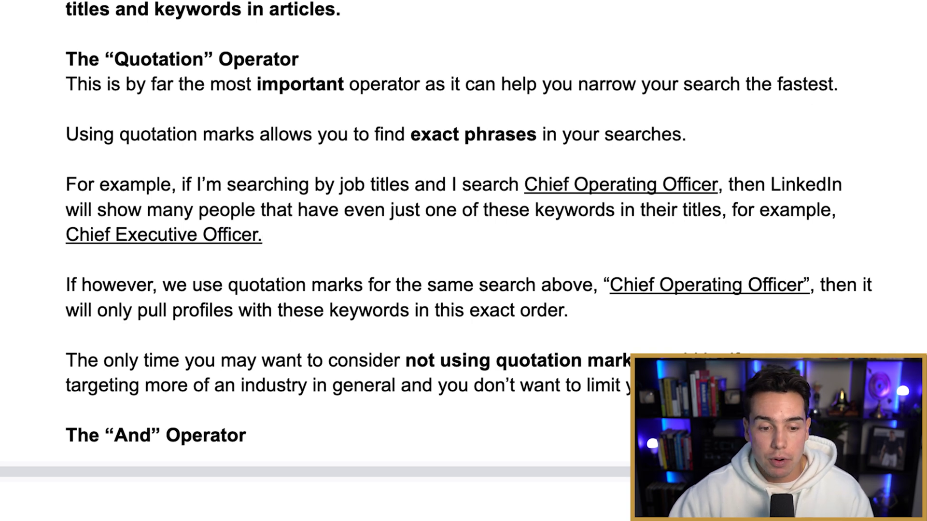
left_click_drag(238, 285, 809, 285)
left_click(640, 285)
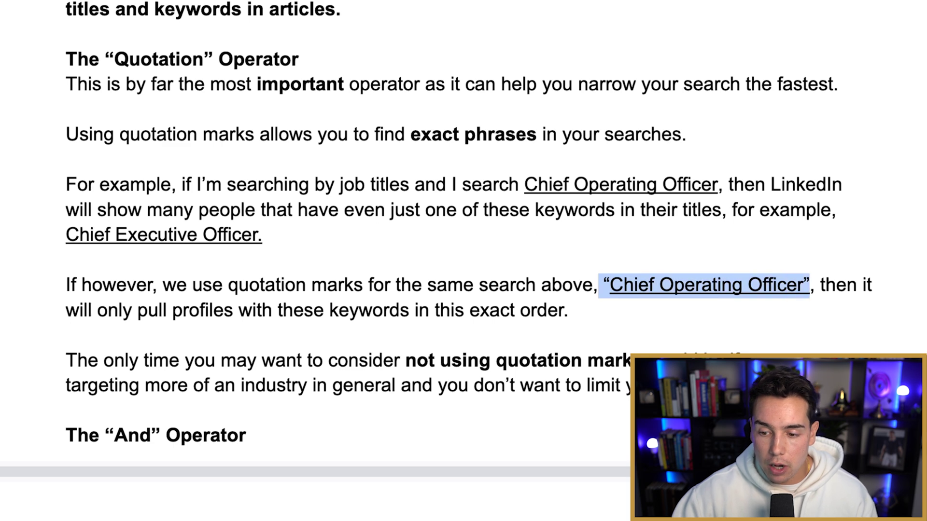
left_click(847, 285)
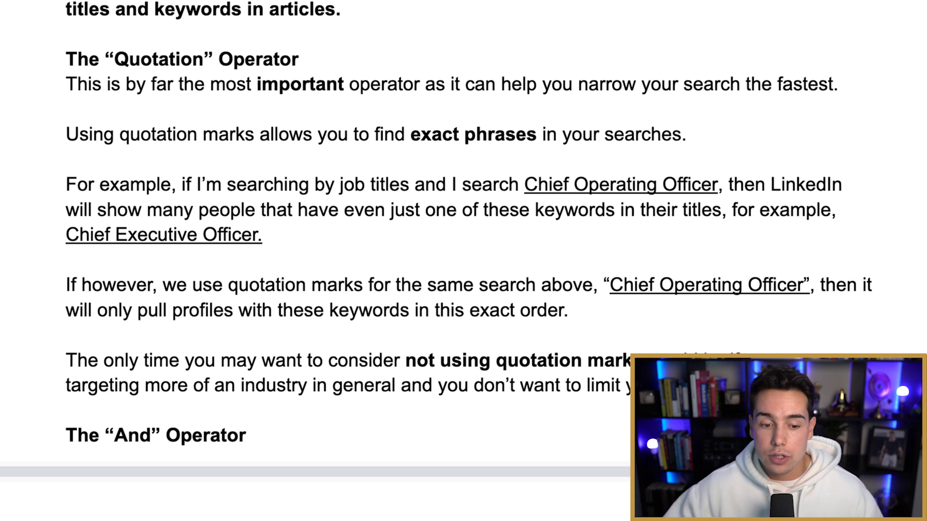
- Highlight the advice against quotation marks for broad industries like real estate, then reach The “And” Operator
scroll(434, 260, "down", 2)
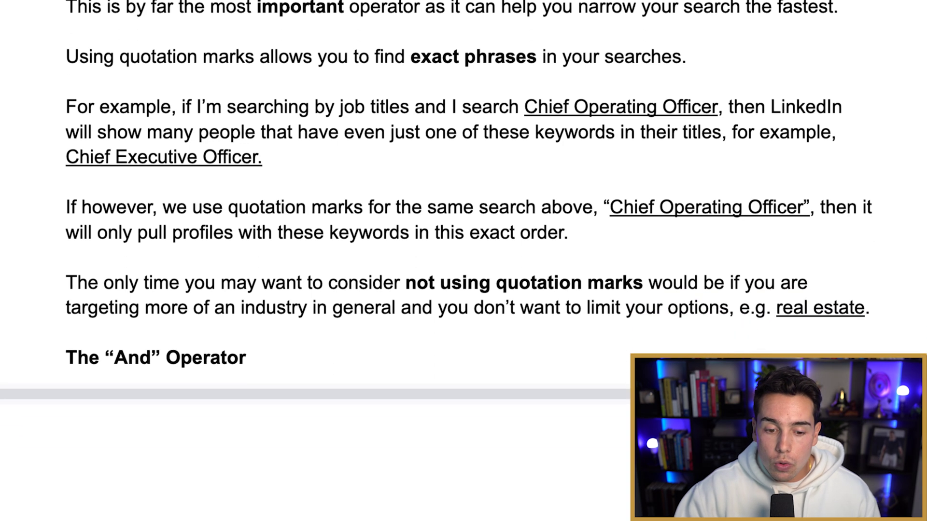
left_click_drag(236, 284, 392, 309)
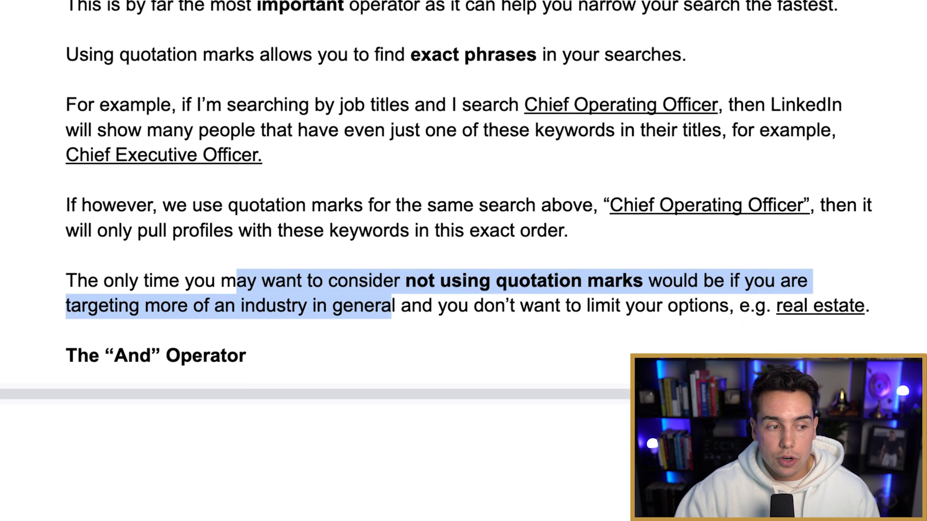
scroll(392, 309, "down", 1)
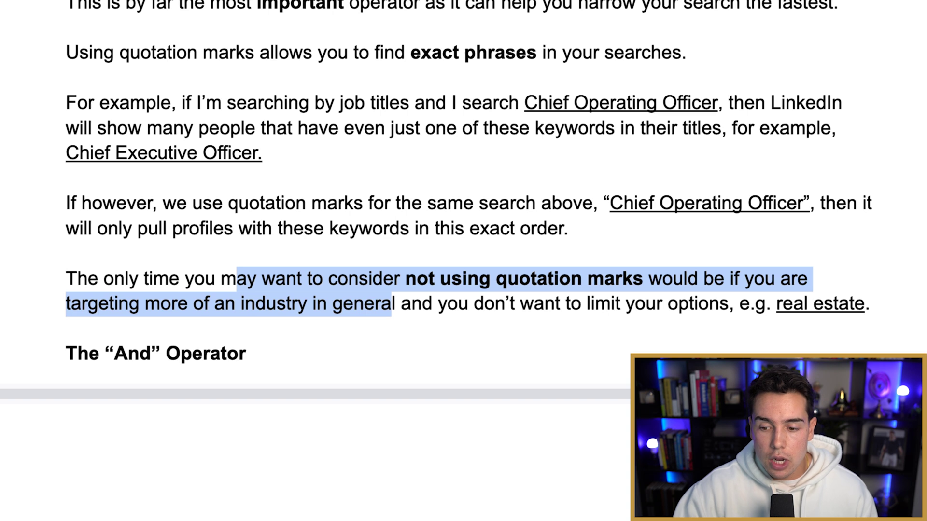
left_click(535, 304)
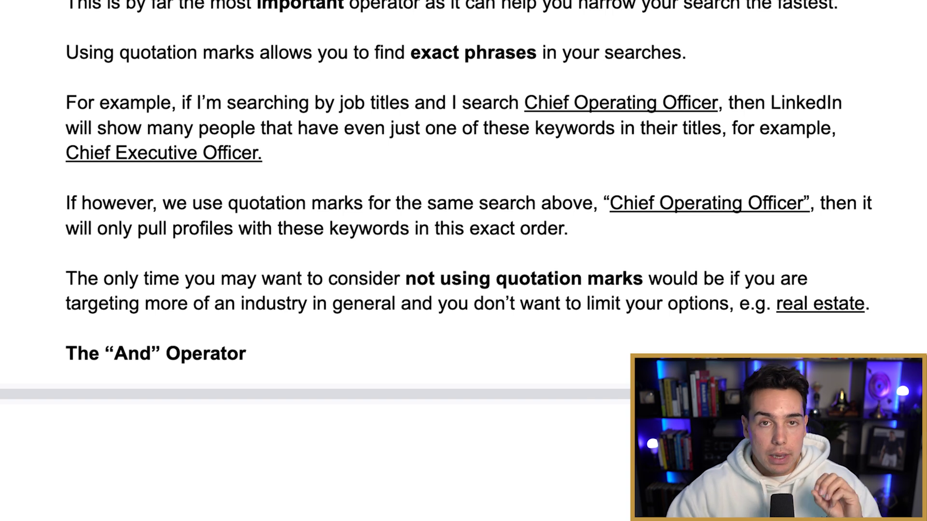
scroll(463, 193, "down", 5)
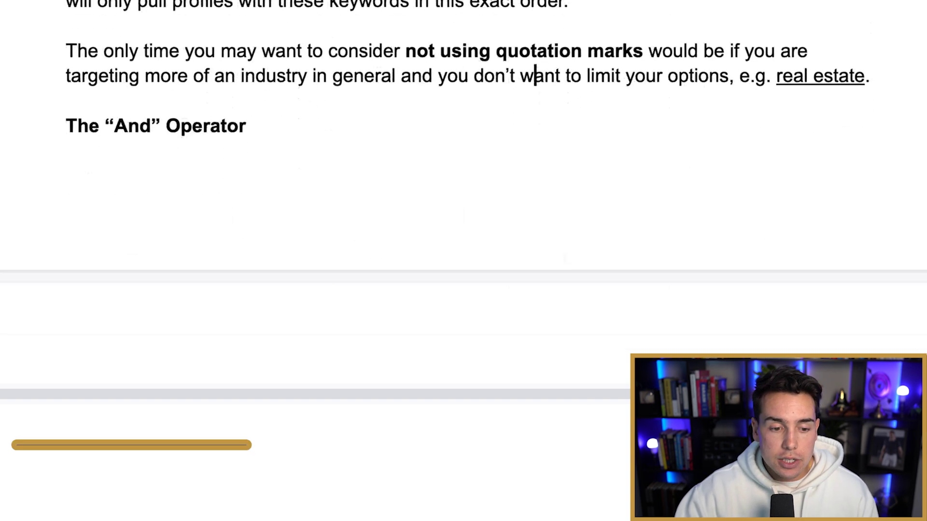
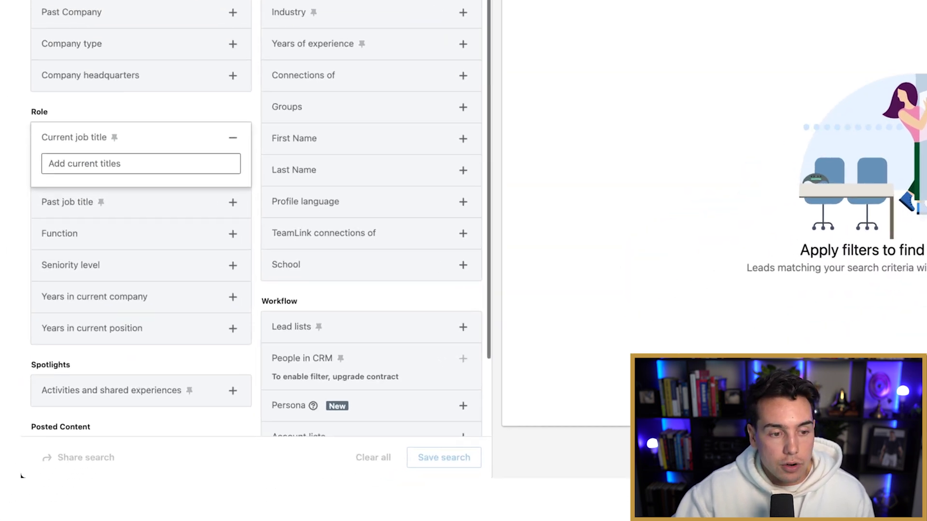
left_click(92, 279)
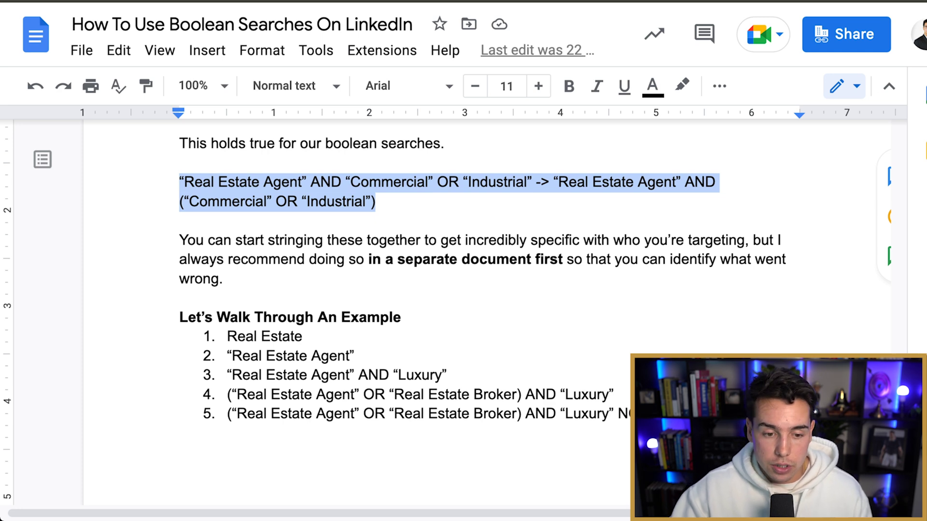
scroll(434, 309, "down", 1)
left_click_drag(304, 335, 228, 336)
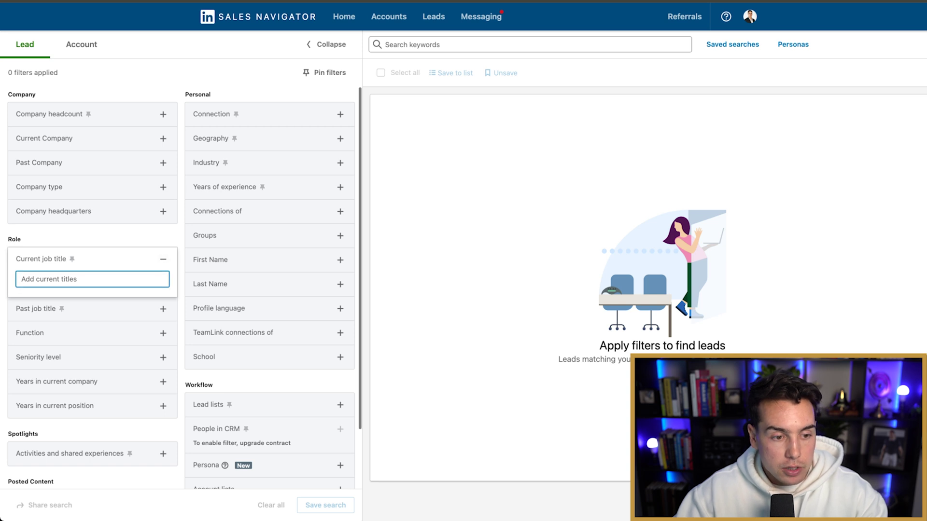
type("Real Estate")
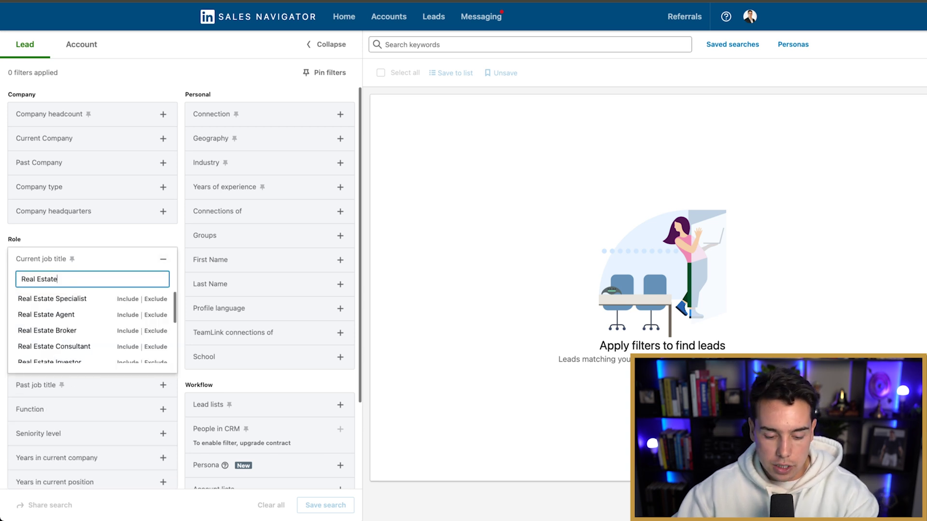
key("Return")
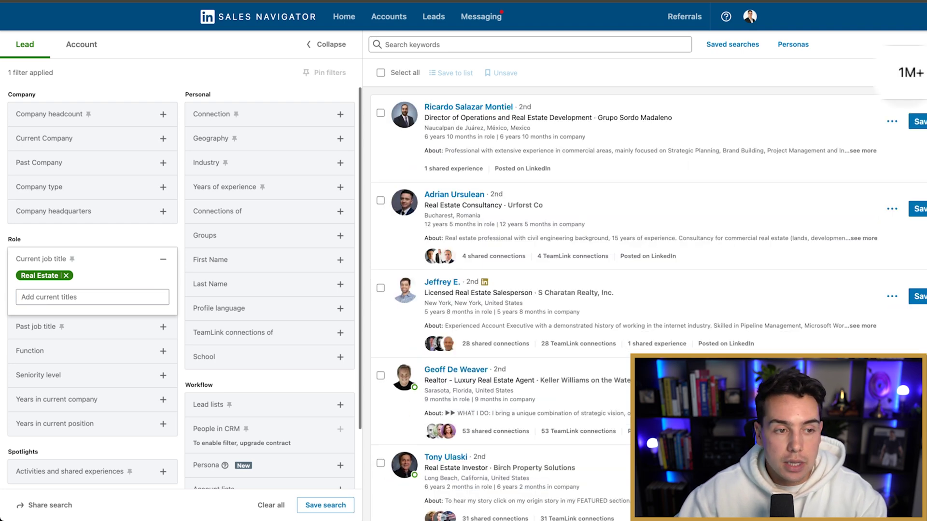
scroll(647, 300, "down", 5)
scroll(647, 299, "up", 5)
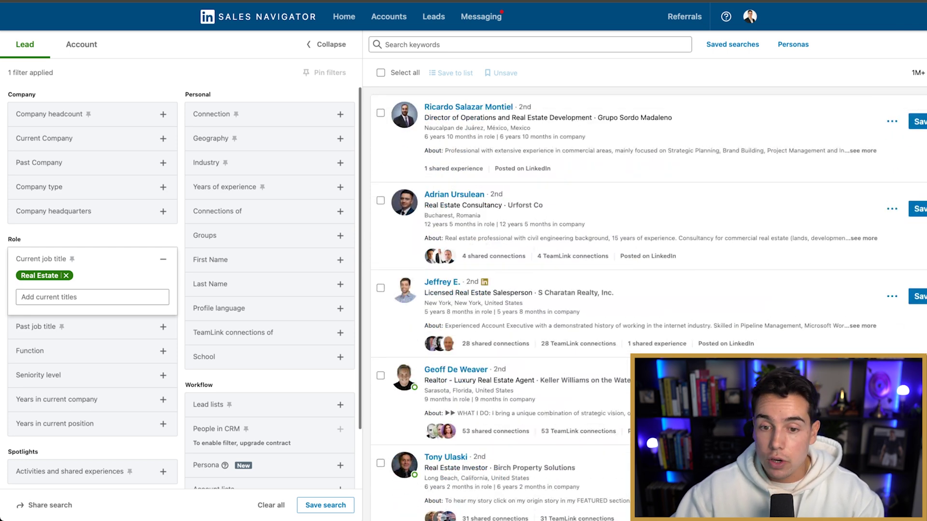
left_click(92, 297)
triple_click(441, 293)
scroll(483, 293, "down", 1)
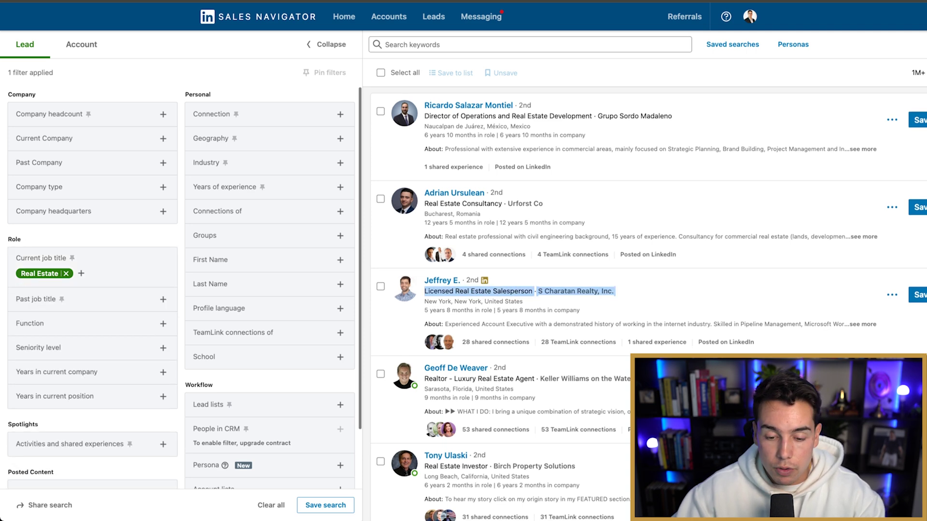
scroll(482, 338, "down", 1)
triple_click(456, 443)
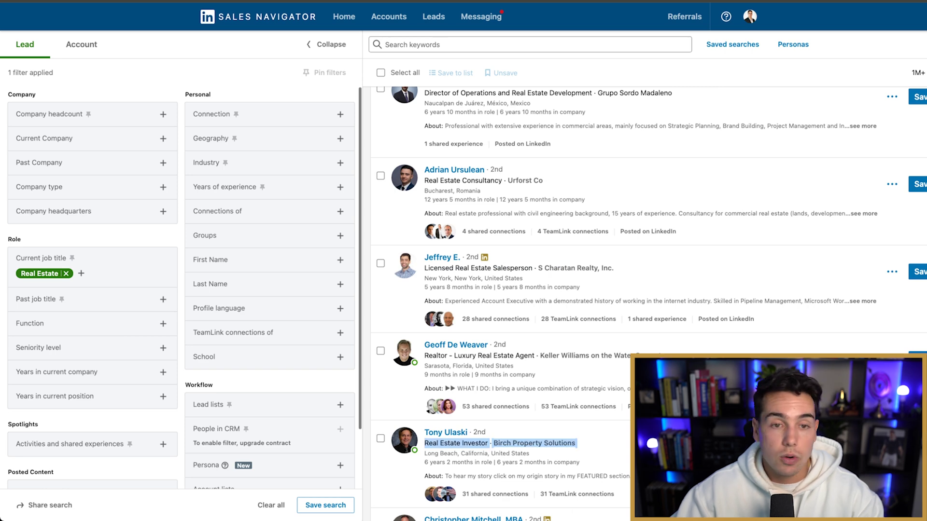
scroll(649, 303, "up", 1)
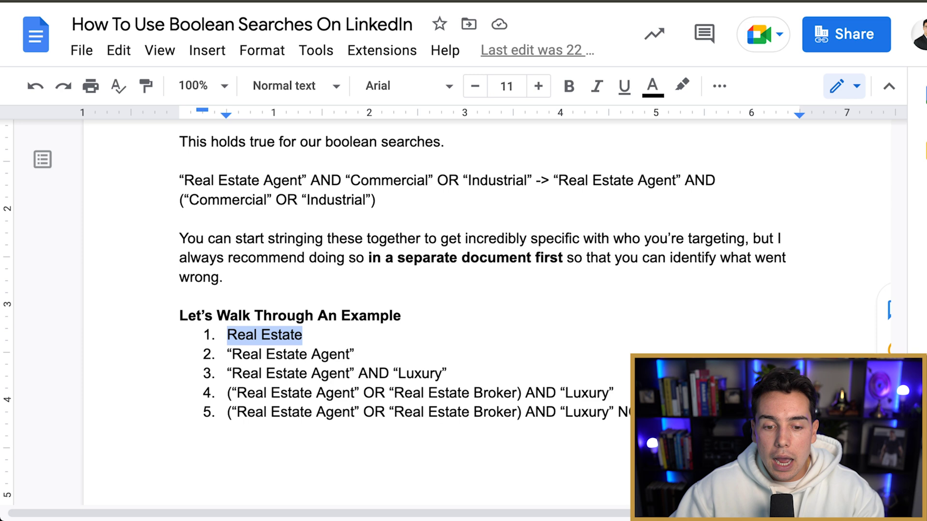
left_click_drag(355, 354, 227, 354)
key("ctrl+c")
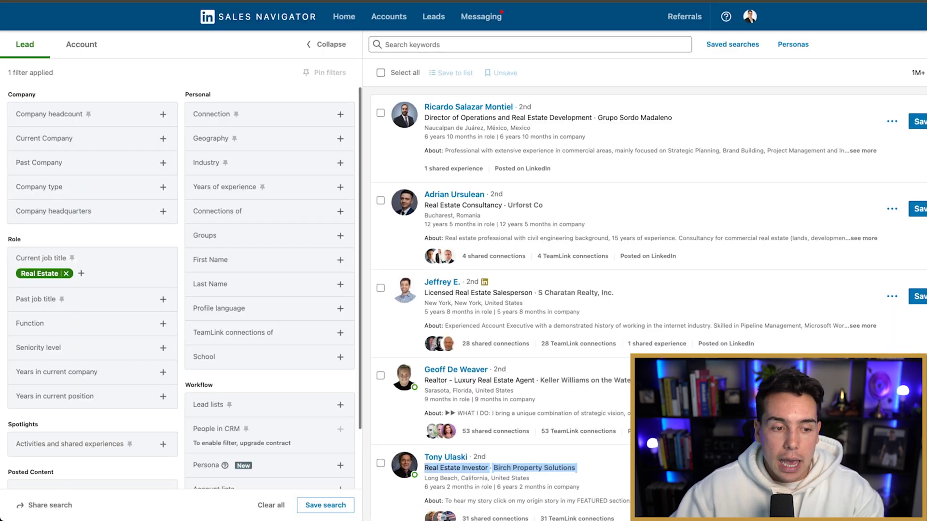
left_click(66, 274)
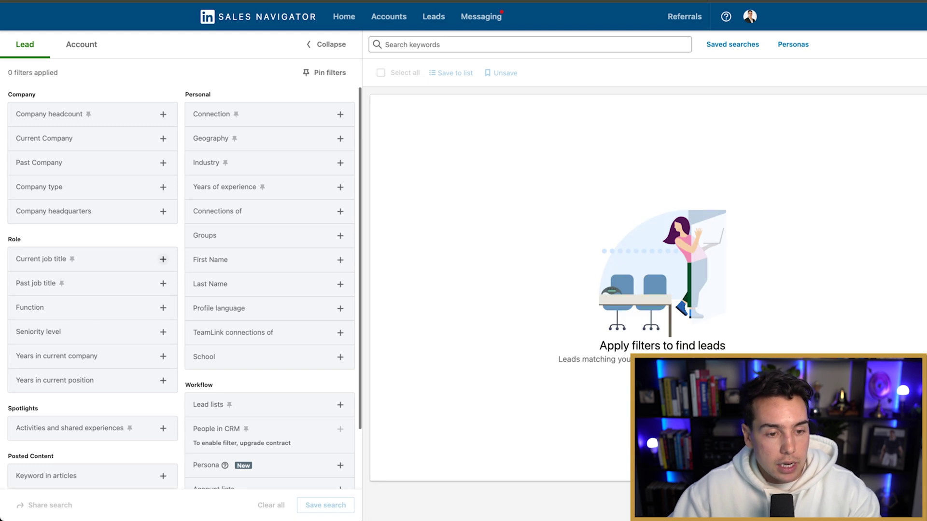
- Filter leads by the exact quoted current job title "Real Estate Agent"
left_click(163, 260)
key("ctrl+v")
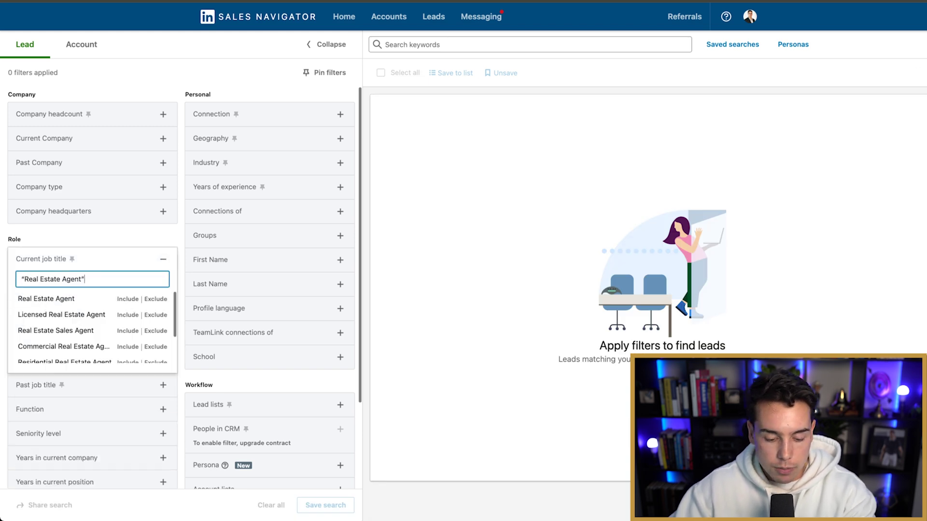
key("Return")
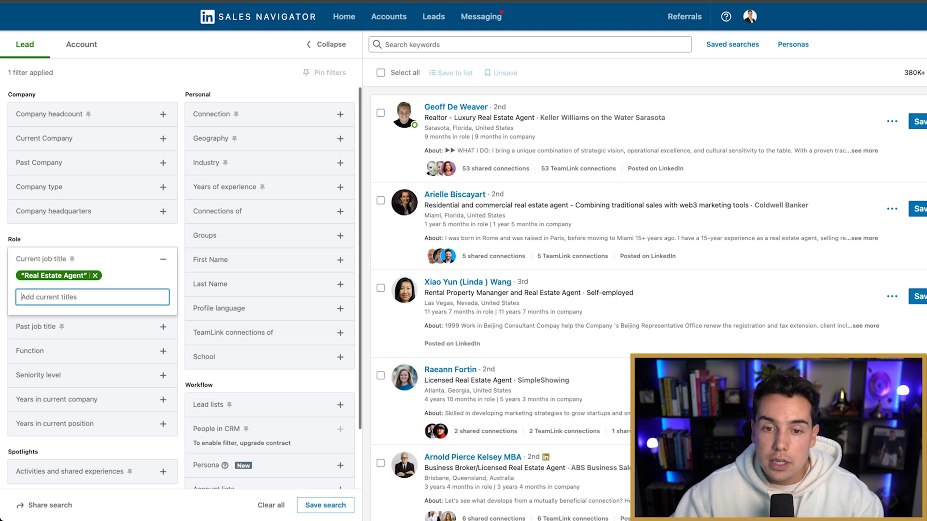
- Highlight four leads' Real Estate Agent headlines, copy guide example 3, and remove the filter
left_click_drag(457, 117, 534, 118)
left_click_drag(424, 204, 558, 205)
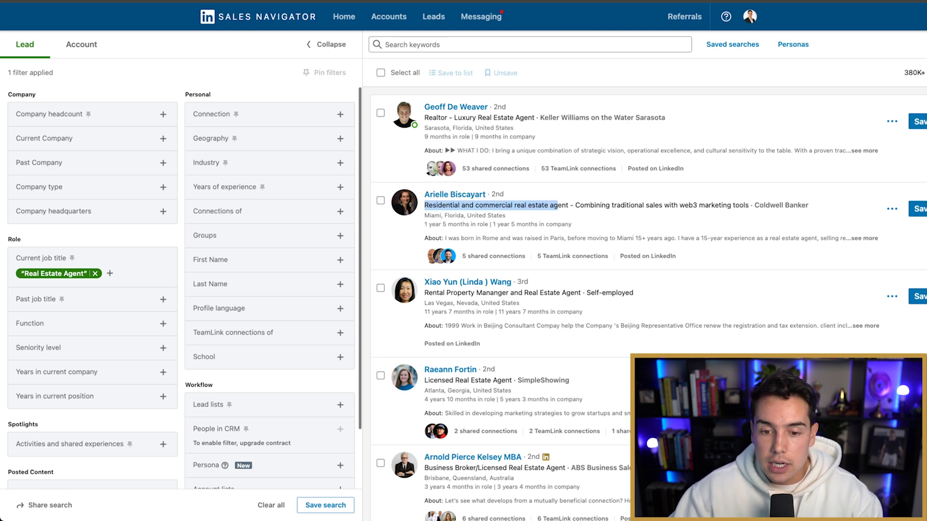
left_click_drag(429, 292, 583, 292)
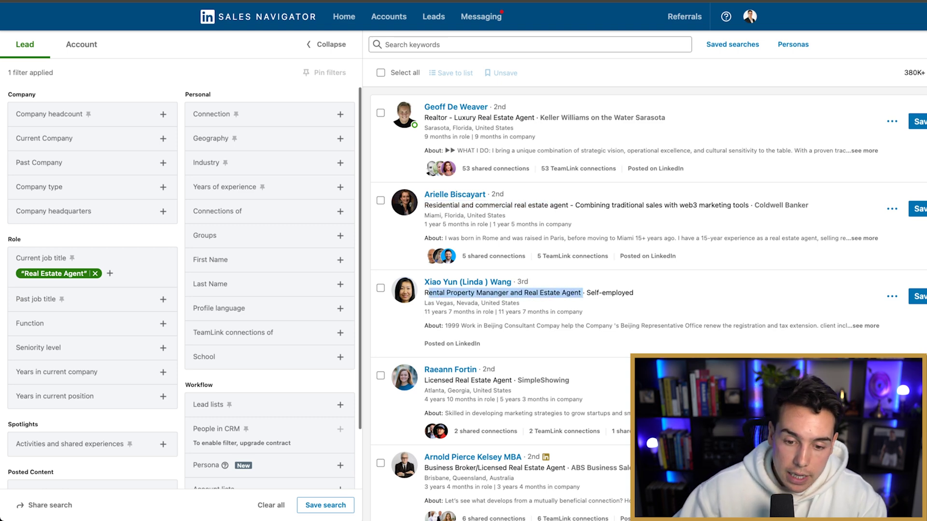
left_click_drag(429, 380, 502, 380)
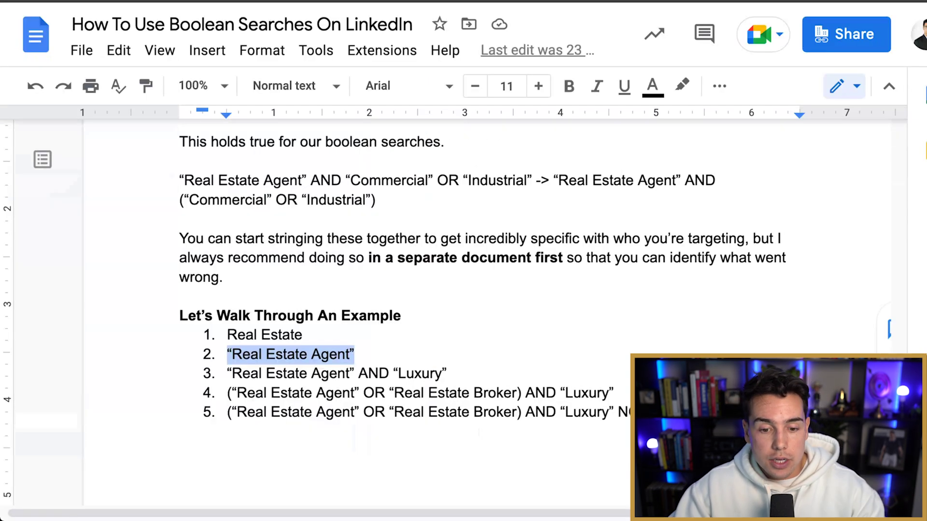
left_click_drag(447, 373, 227, 373)
key("super+c")
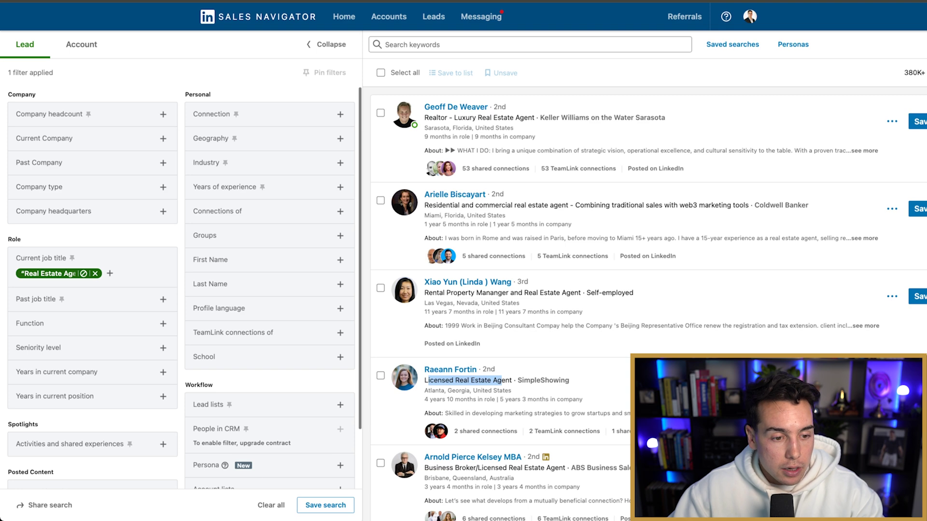
left_click(95, 274)
- Filter current job title by "Real Estate Agent" AND "Luxury"
left_click(163, 259)
key("super+v")
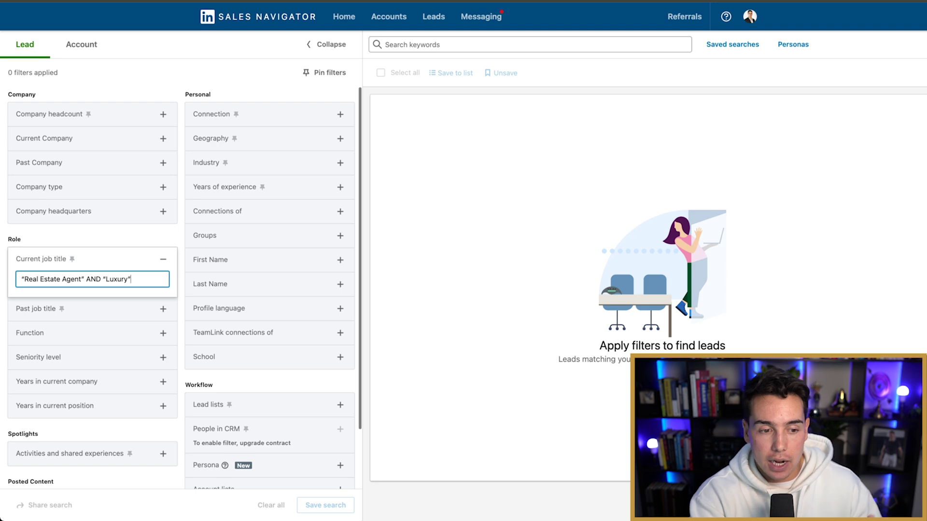
key("Return")
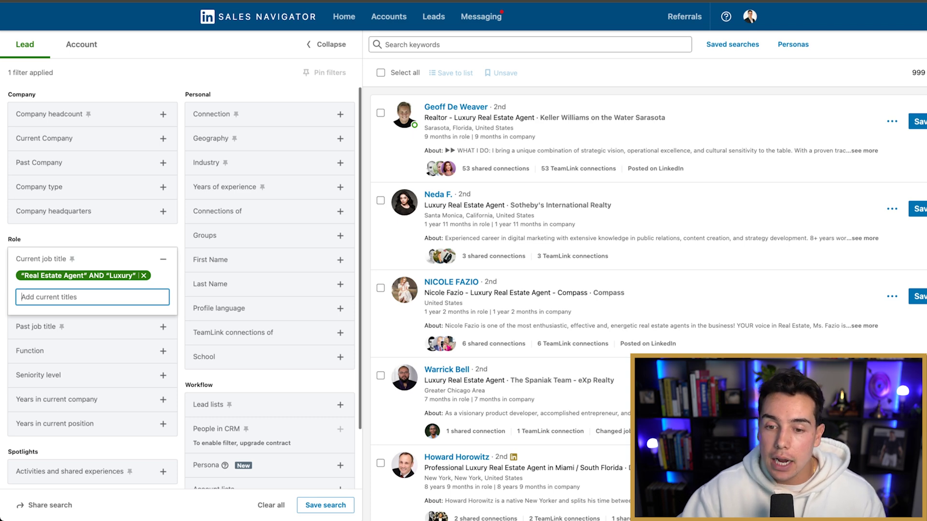
- Highlight the Luxury Real Estate Agent headlines of the first four leads
left_click_drag(452, 117, 533, 117)
left_click_drag(425, 205, 485, 205)
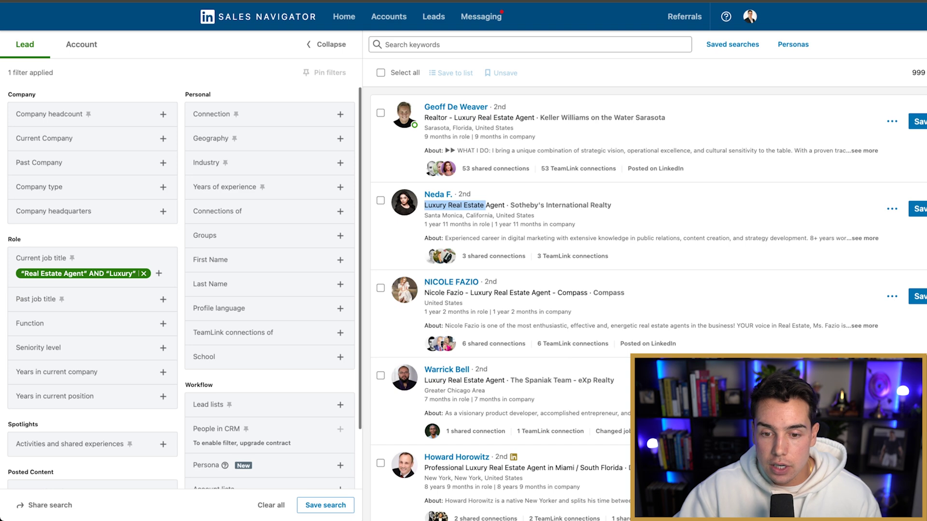
left_click_drag(488, 293, 531, 303)
left_click_drag(424, 381, 498, 380)
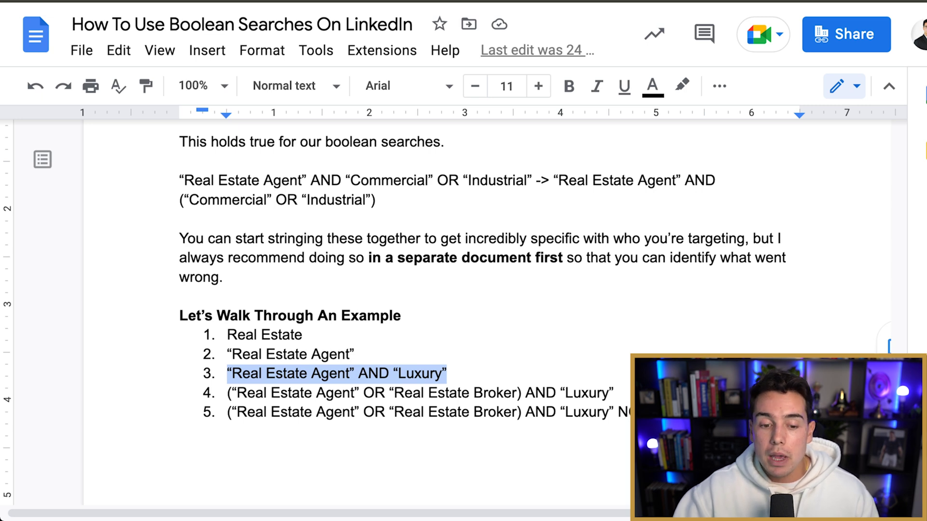
- Add the missing closing quote after Real Estate Broker in example 4 and copy the corrected line
left_click_drag(521, 392, 232, 392)
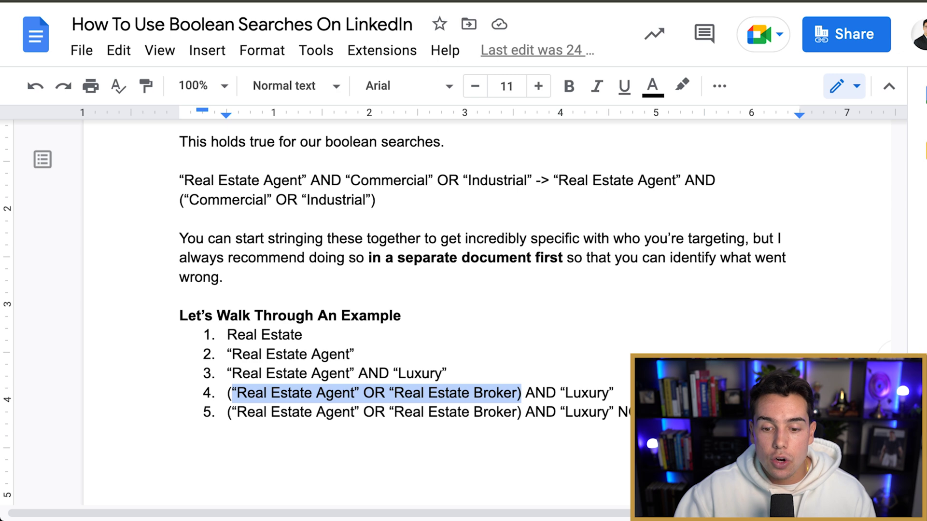
left_click(520, 393)
type("\"")
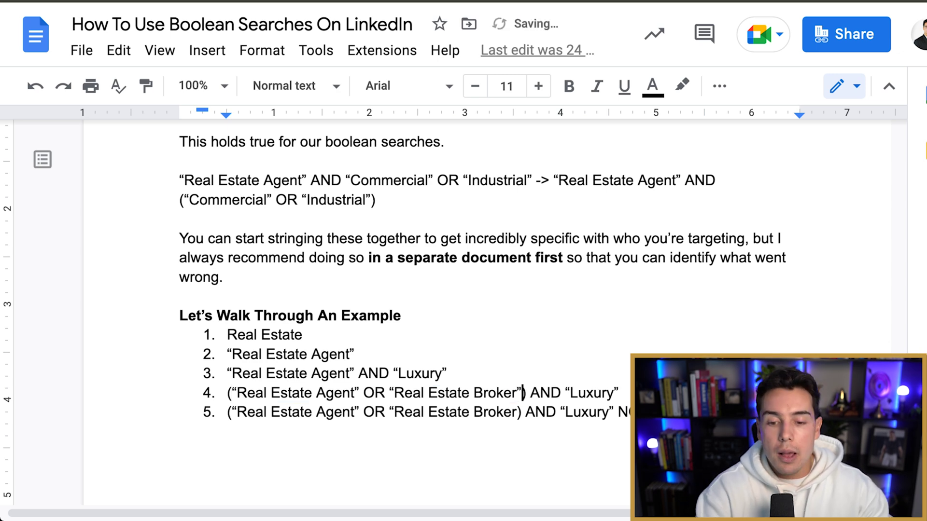
left_click_drag(618, 392, 227, 393)
key("super+c")
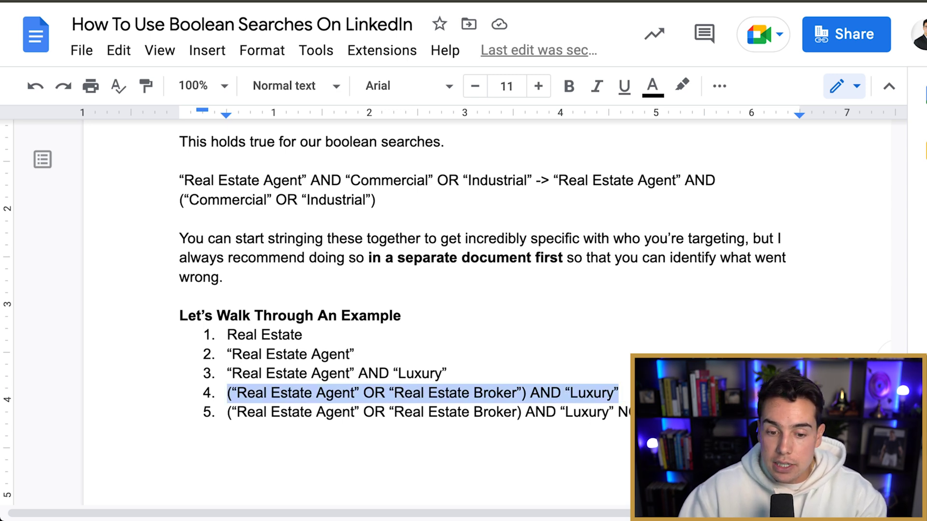
double_click(374, 393)
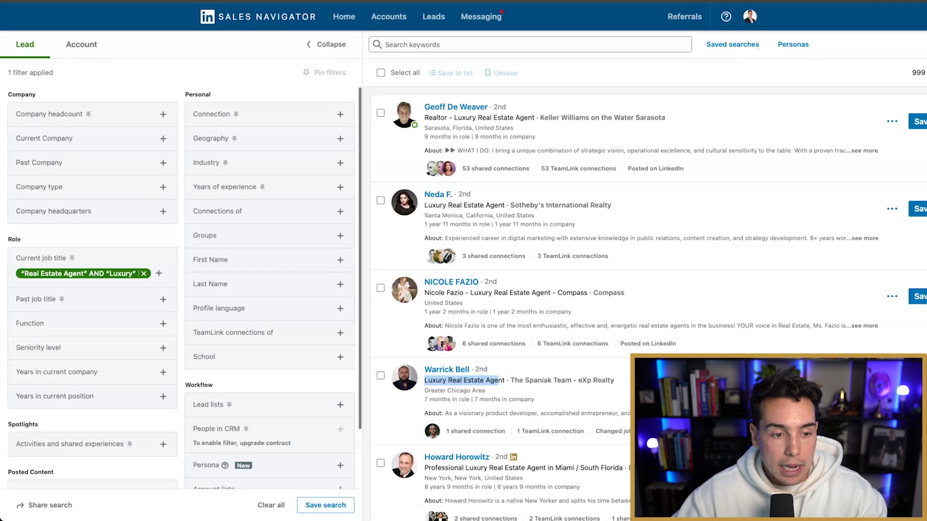
- Replace the job-title filter with example 4's broker-or-agent AND Luxury query
mouse_move(87, 273)
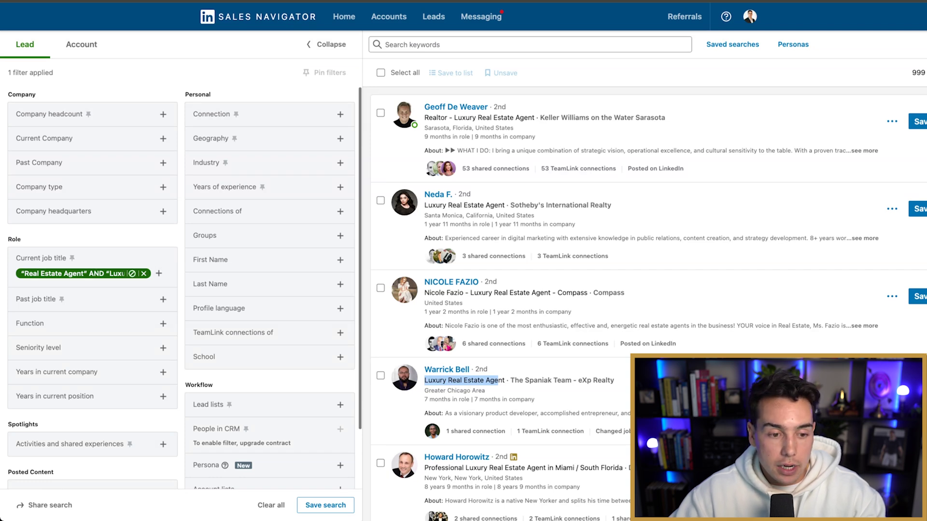
left_click(144, 273)
left_click(163, 259)
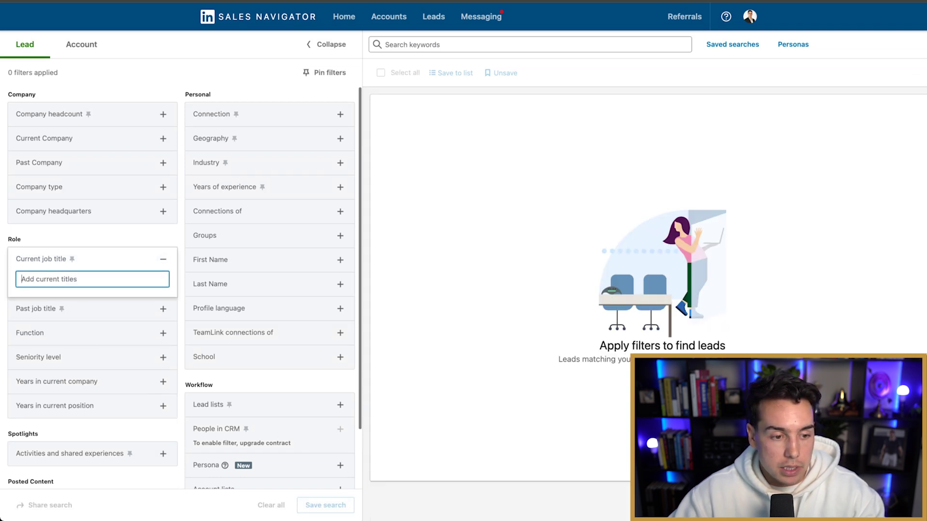
key("super+v")
key("Return")
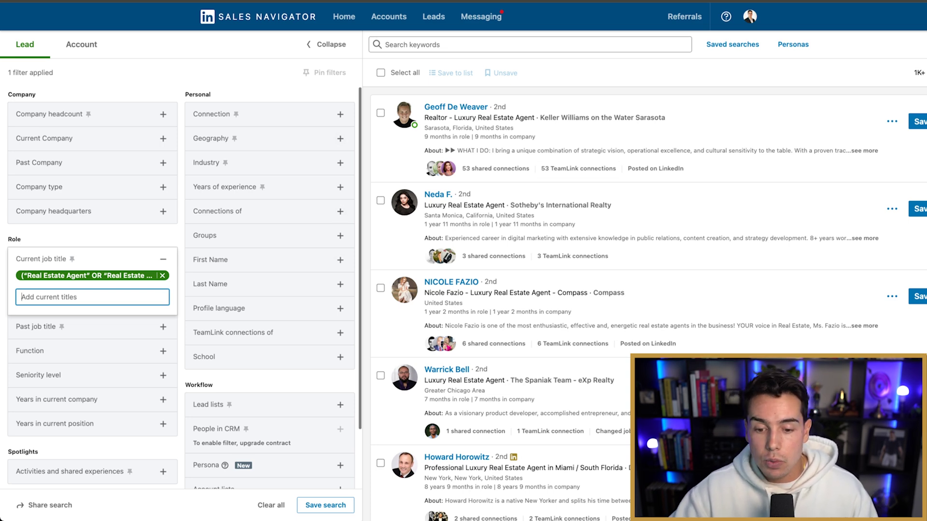
- Scroll through the 1K+ results, then select example 5 in the guide
scroll(646, 304, "down", 1)
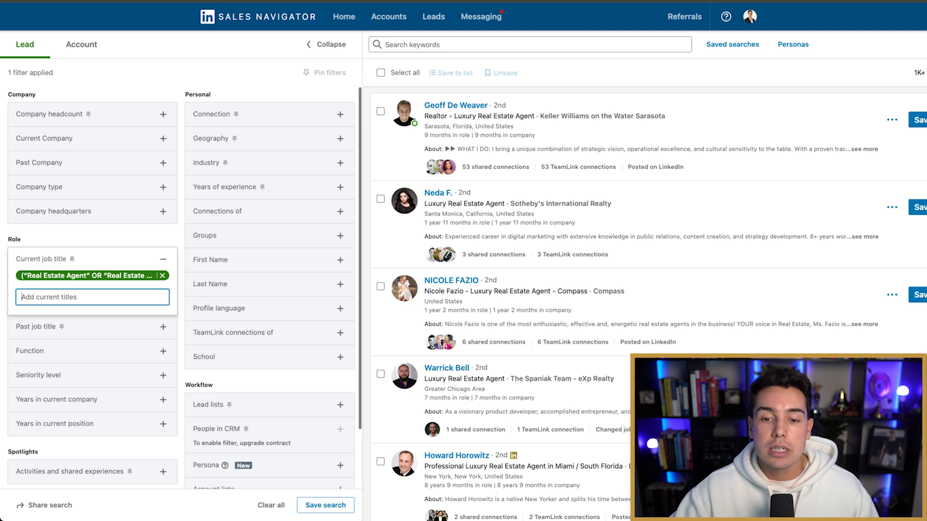
scroll(647, 304, "up", 1)
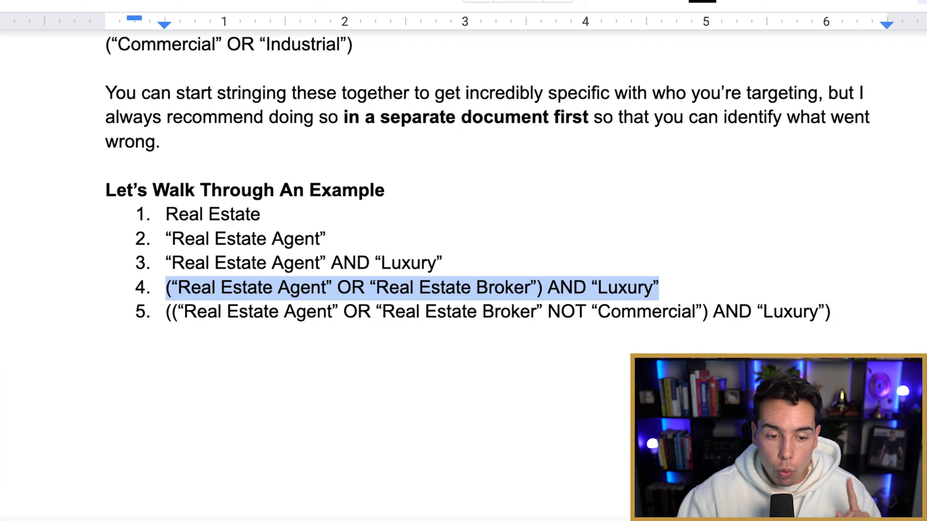
triple_click(196, 310)
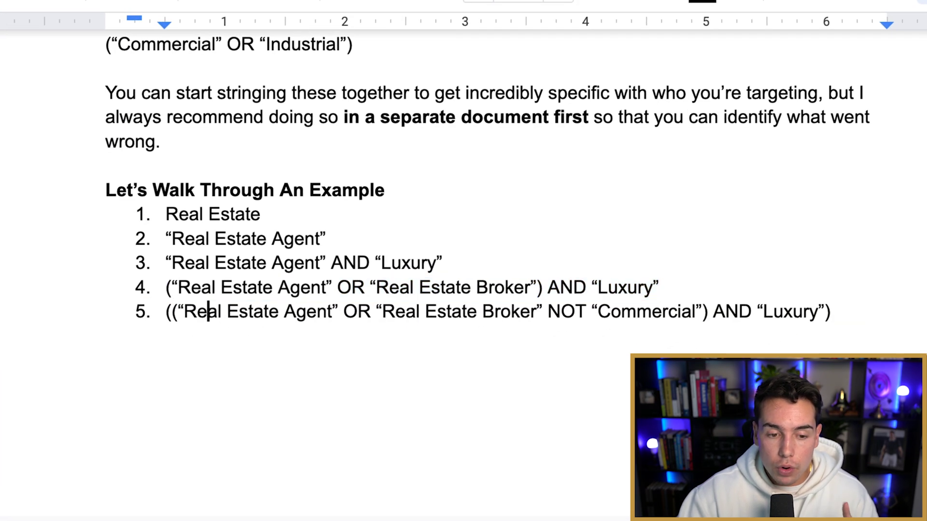